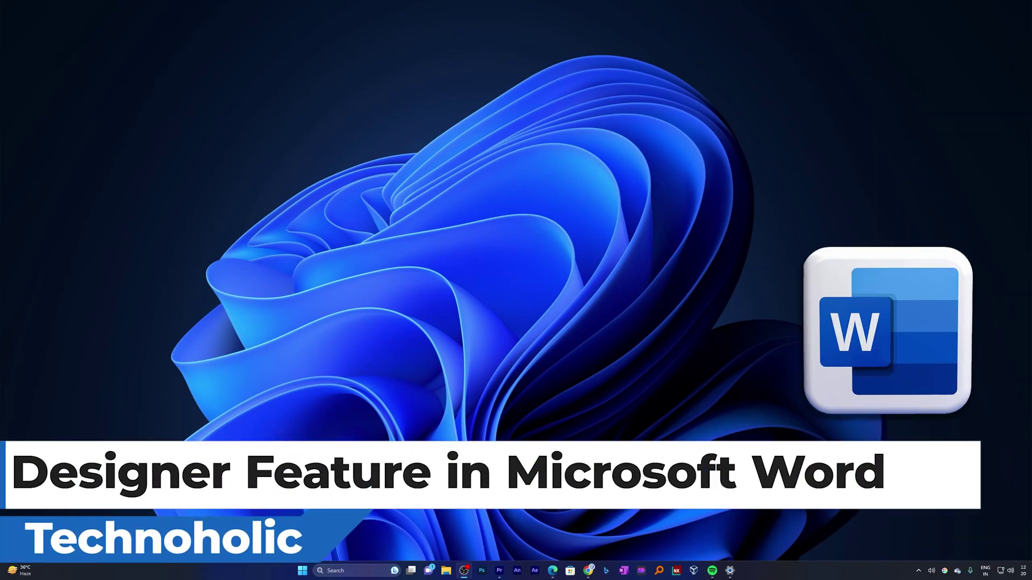
Step: Launch PowerPoint from the system search and start a blank presentation
click(302, 571)
text(powerPoint)
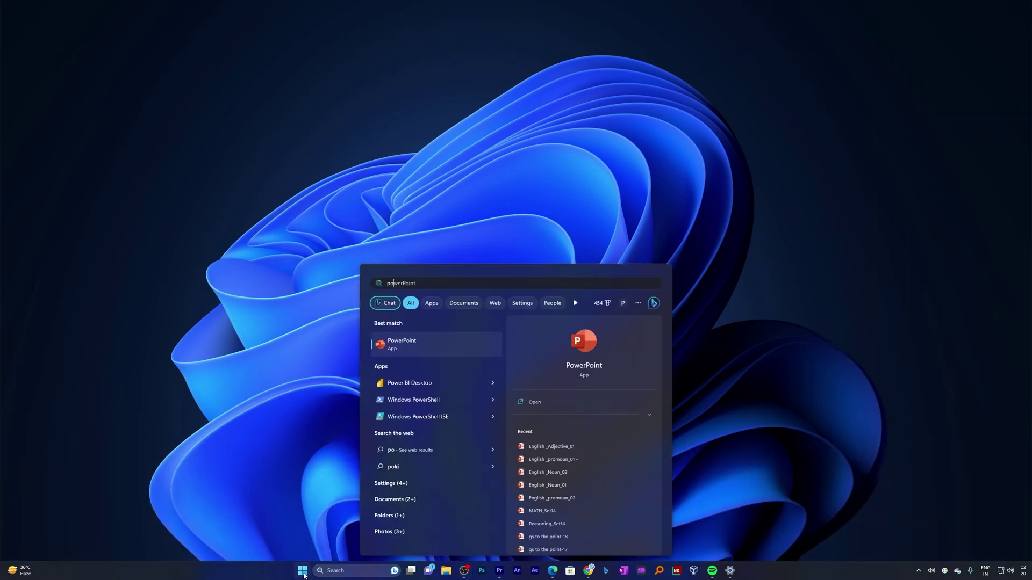
key(Return)
click(86, 92)
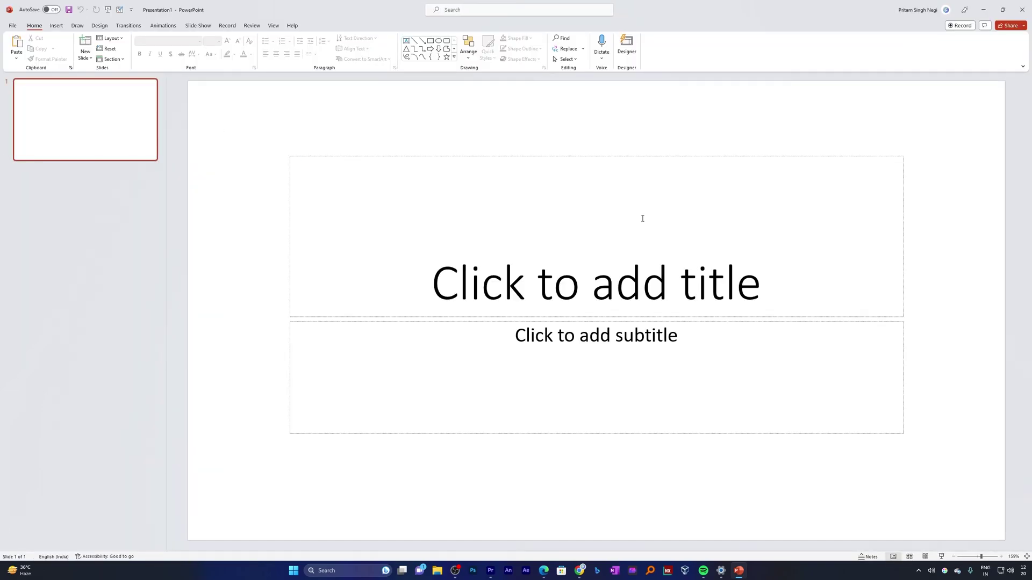
Step: Try the colourful shapes, pink marble and teal waves slide designs, then discard the presentation
click(627, 45)
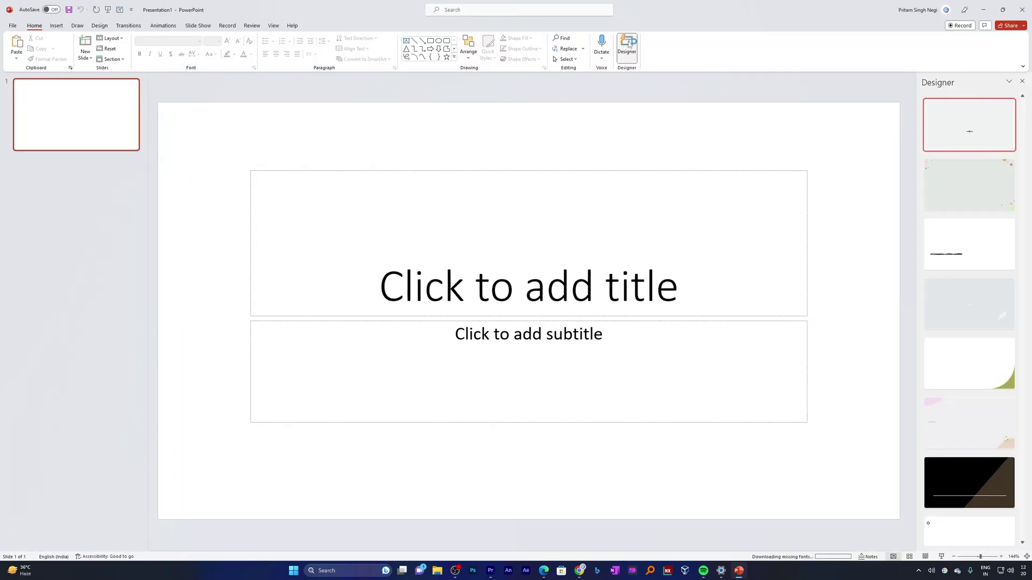
click(981, 257)
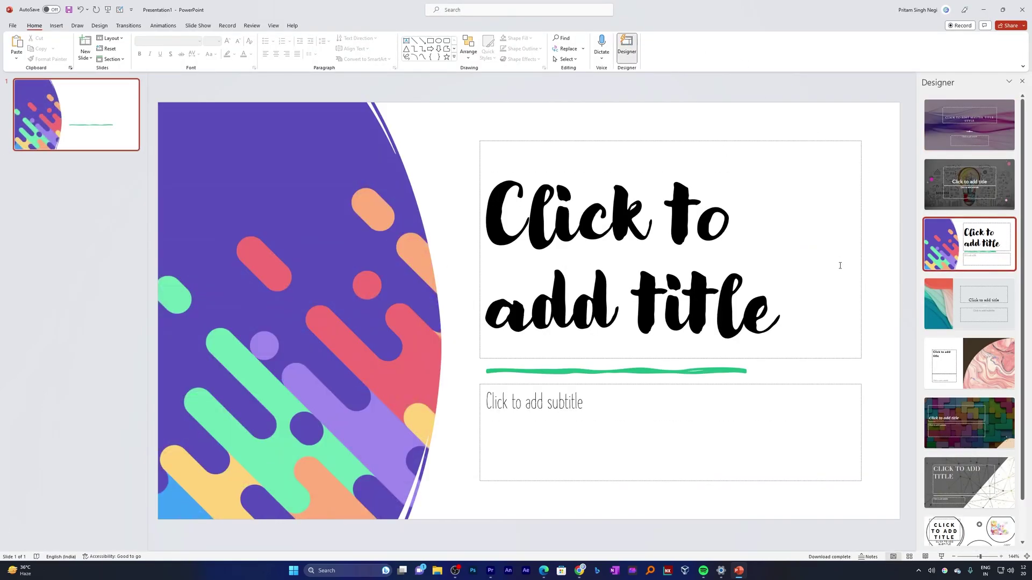
click(960, 371)
click(967, 304)
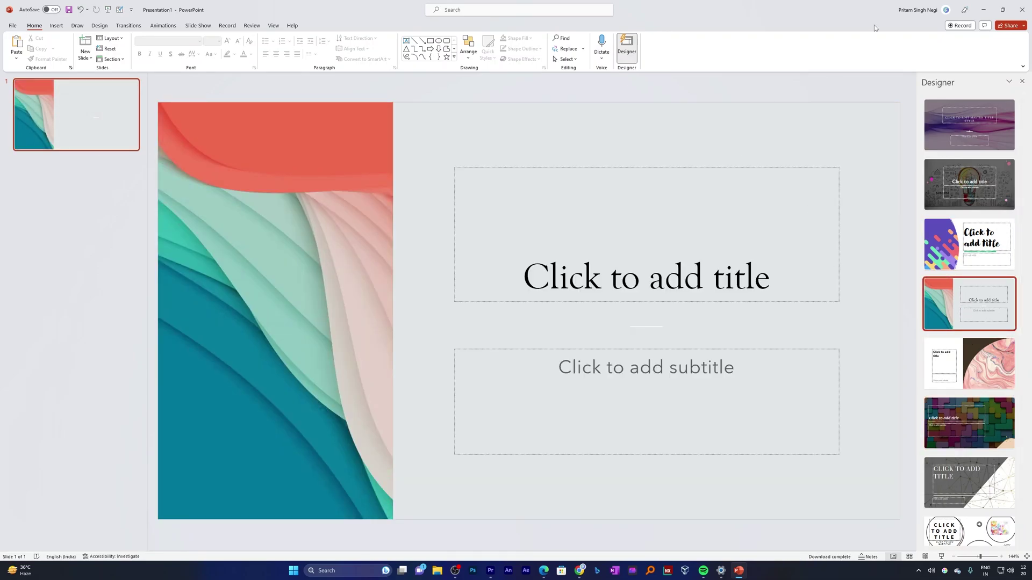
click(1021, 9)
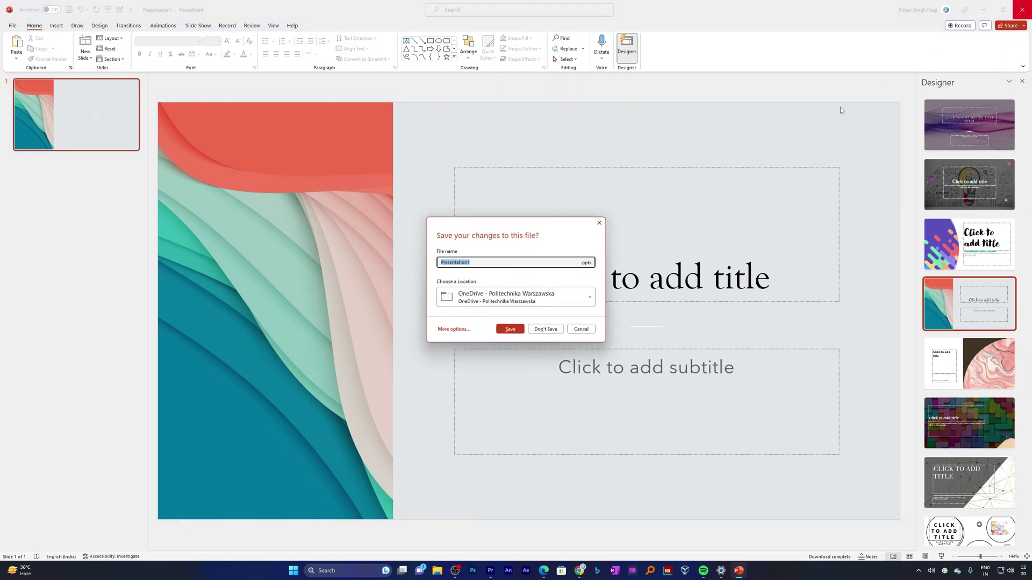
click(545, 329)
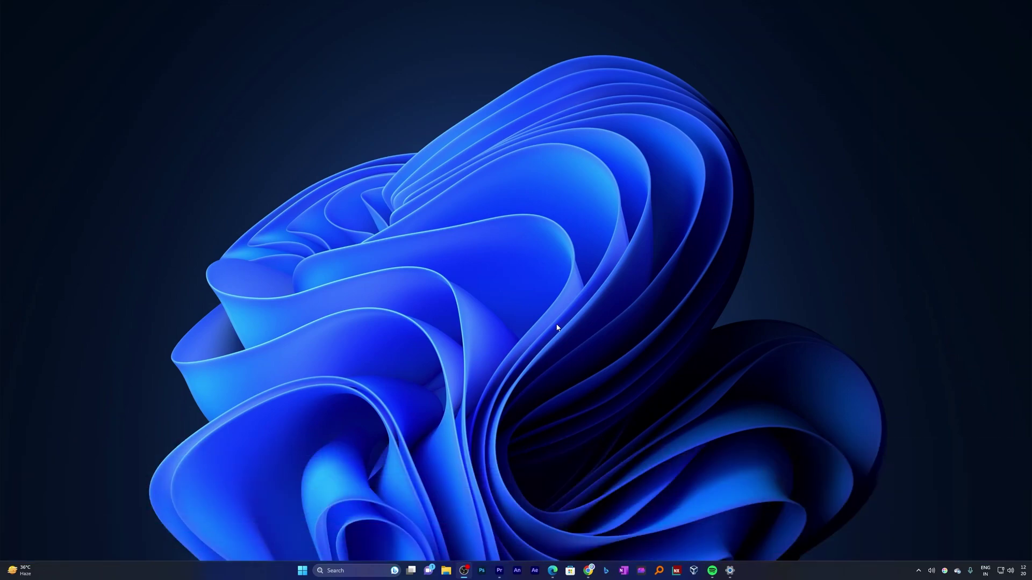
Step: Launch Word from the system search
key(super)
text(word)
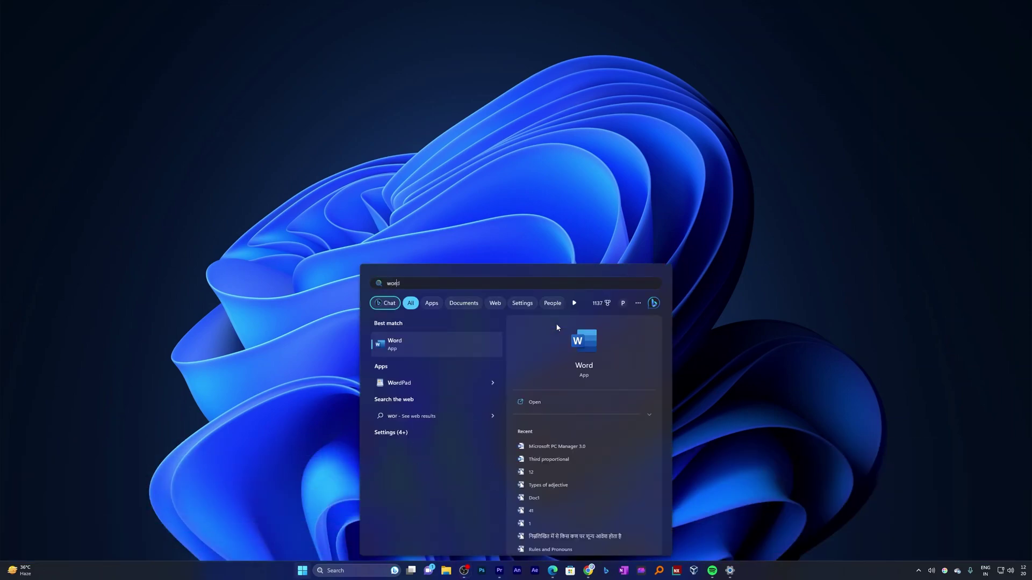
key(Return)
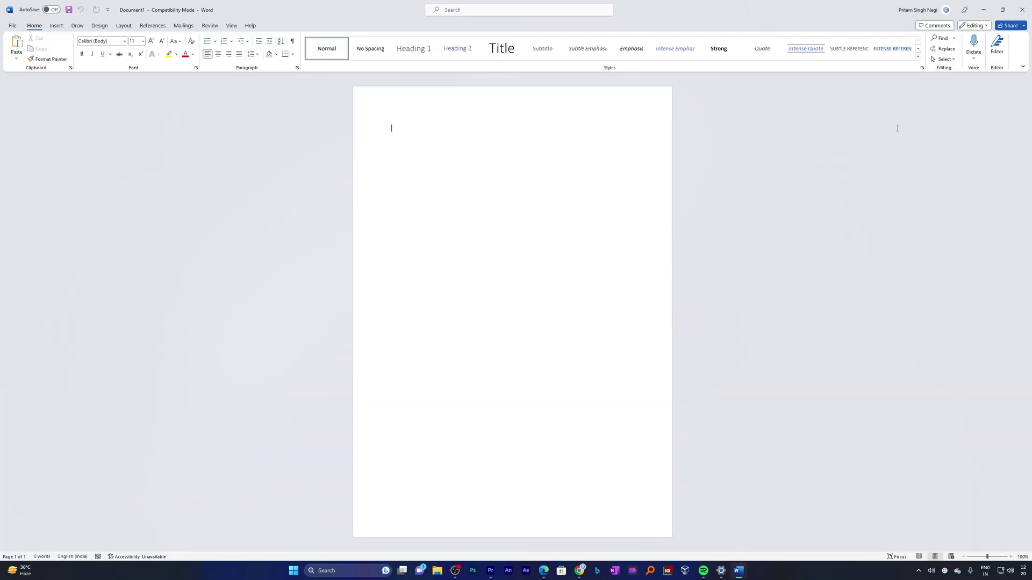
Step: Browse Word's View, Review, References and Mailings ribbon tabs, then close Word
click(236, 24)
click(217, 25)
click(160, 26)
click(207, 26)
click(188, 26)
click(211, 27)
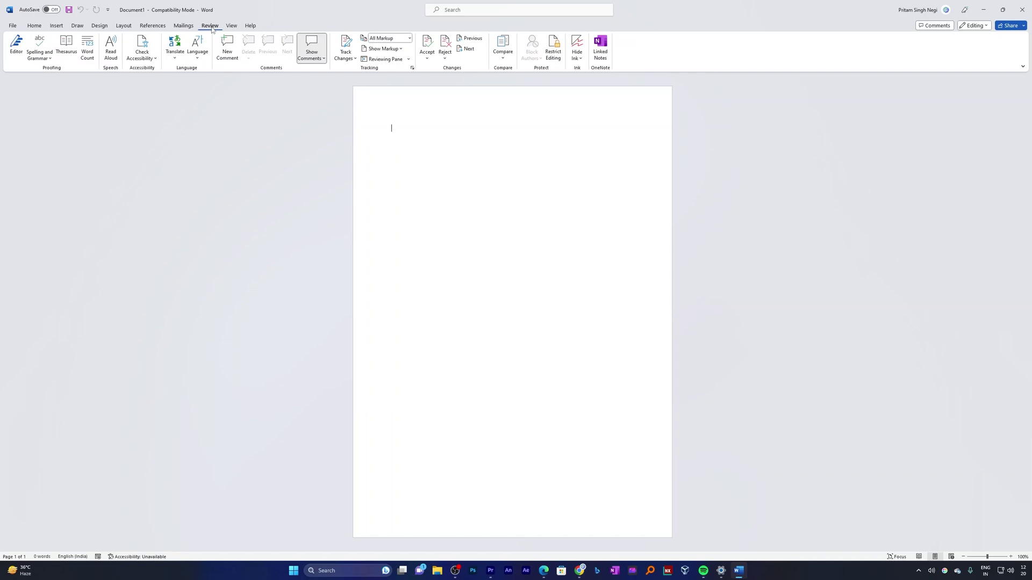
click(1022, 8)
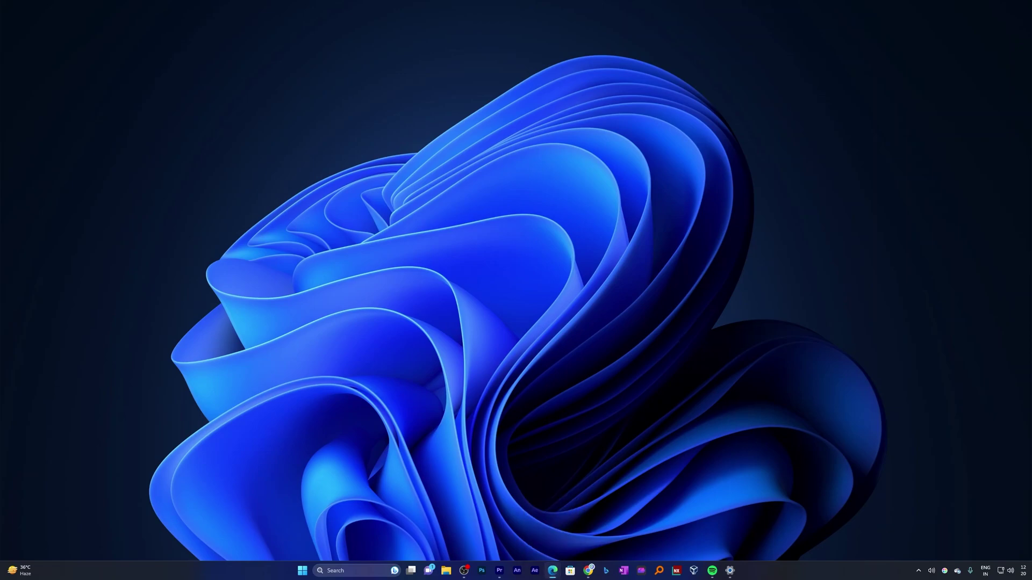
Step: Maximise the Edge window and go to office.com
drag(1031, 75, 565, 4)
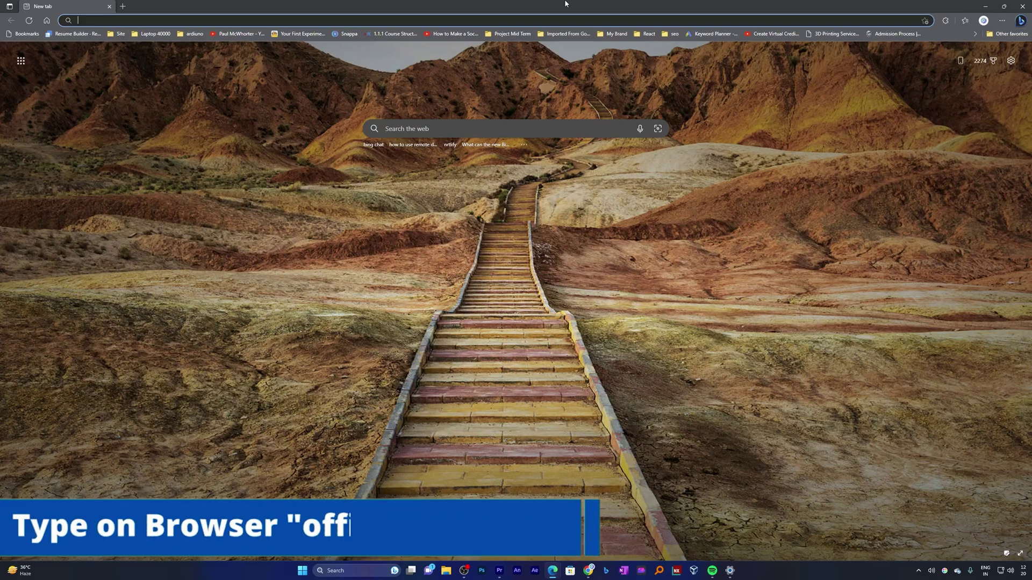
text(of)
key(Return)
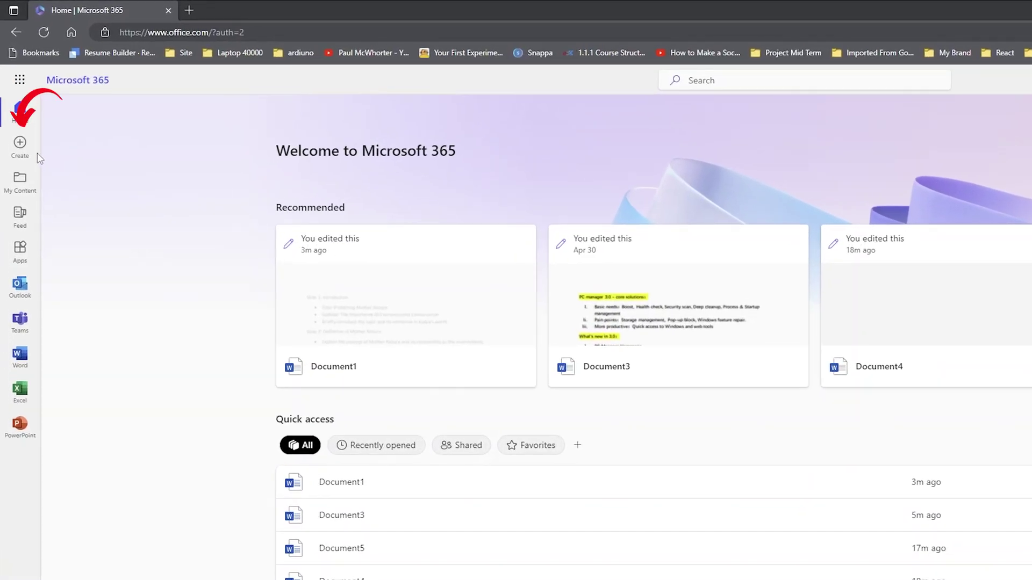
Step: Go to the Create page in Microsoft 365 to start a blank Word document
click(14, 95)
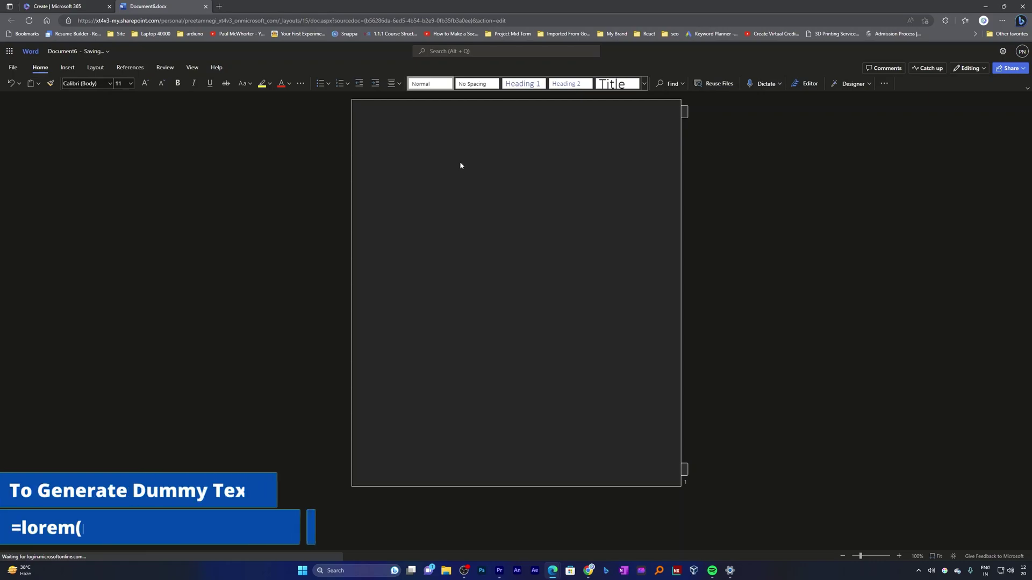
Step: Generate lorem ipsum paragraphs with =lorem(10,15) and scroll back to the top
text(=)
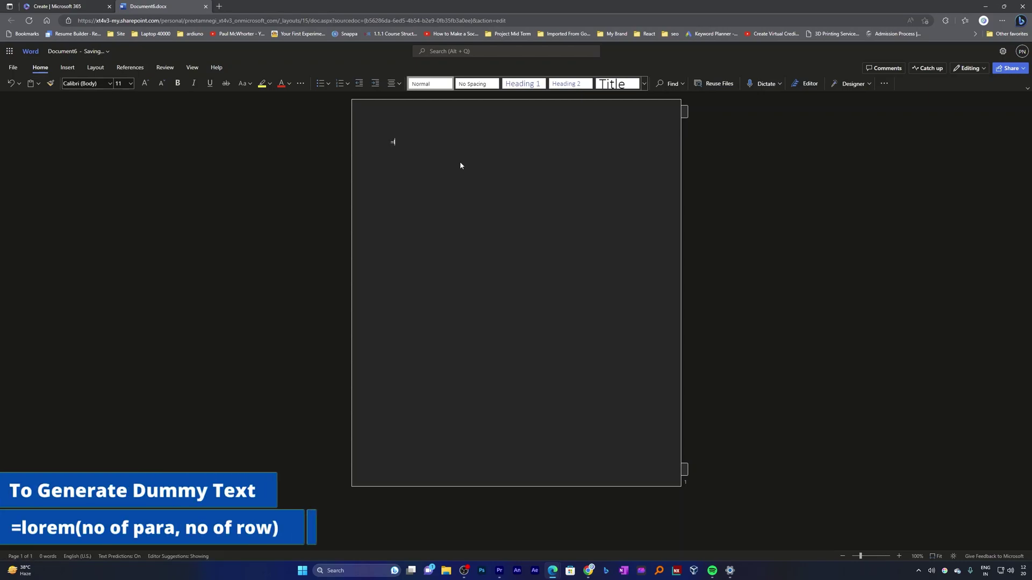
text(loren)
key(BackSpace)
text(m)
text((10,15))
key(Return)
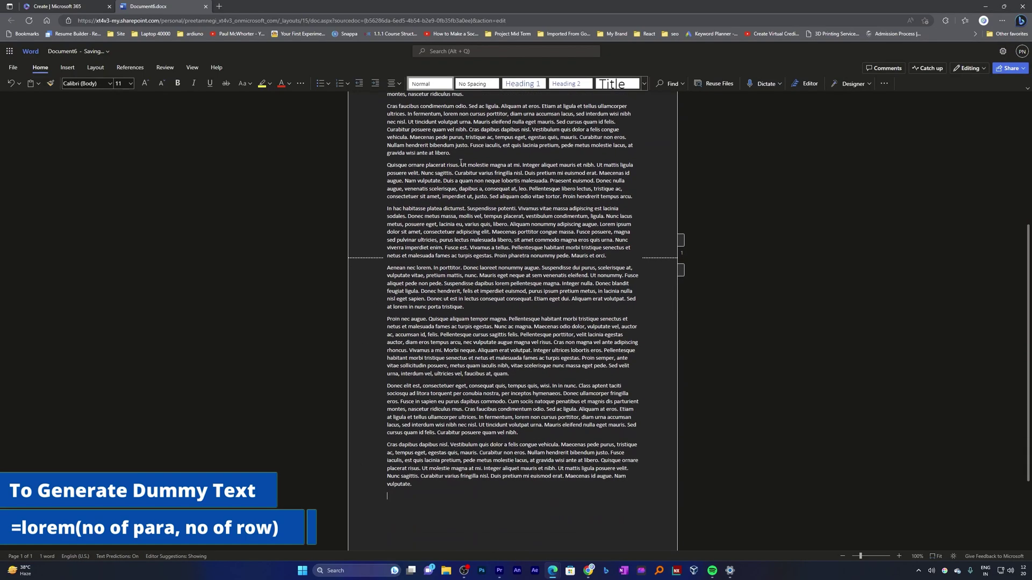
scroll(577, 247, up, 5)
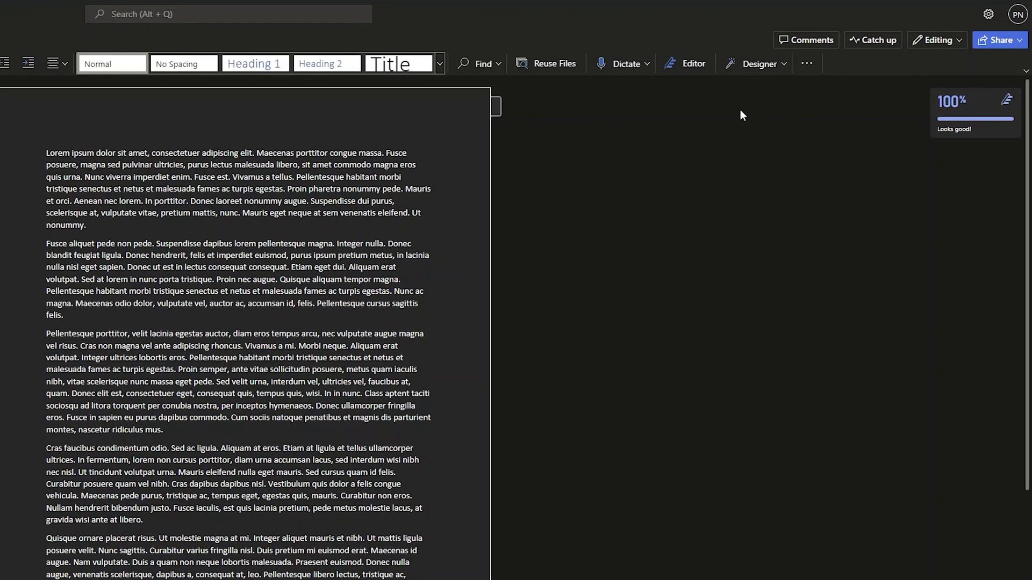
Step: Try several Designer ideas and apply the pink-title design theme
click(734, 70)
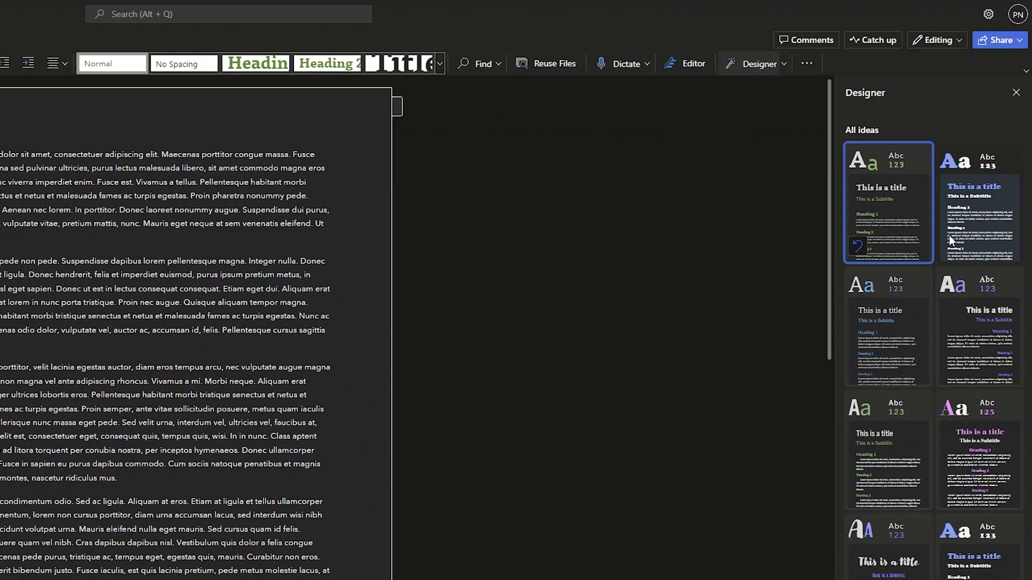
click(951, 236)
click(971, 357)
scroll(970, 357, down, 2)
scroll(970, 357, down, 2)
click(938, 309)
Step: Load more themes, apply the blue circle images theme, then select all content
click(953, 440)
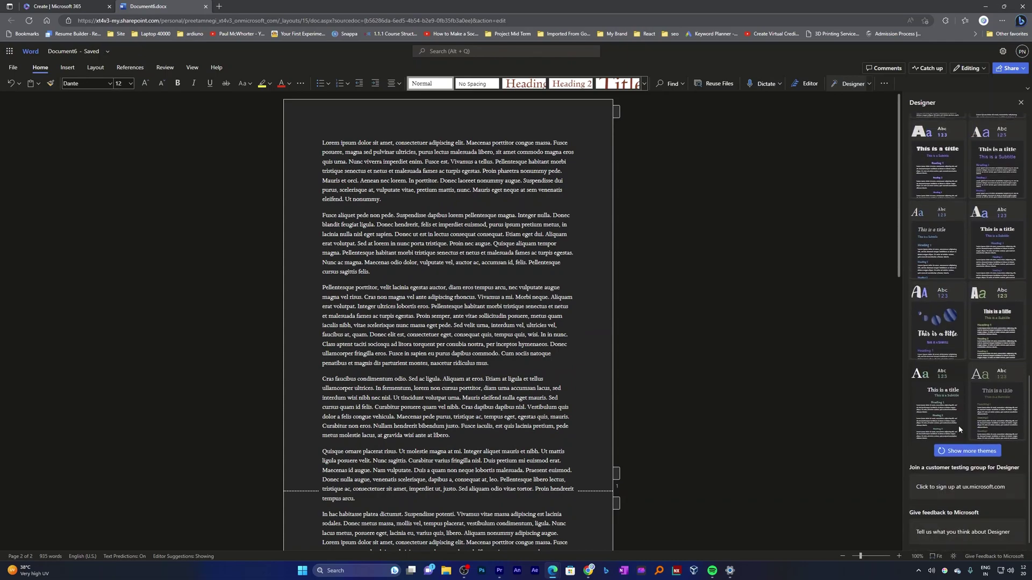
click(935, 310)
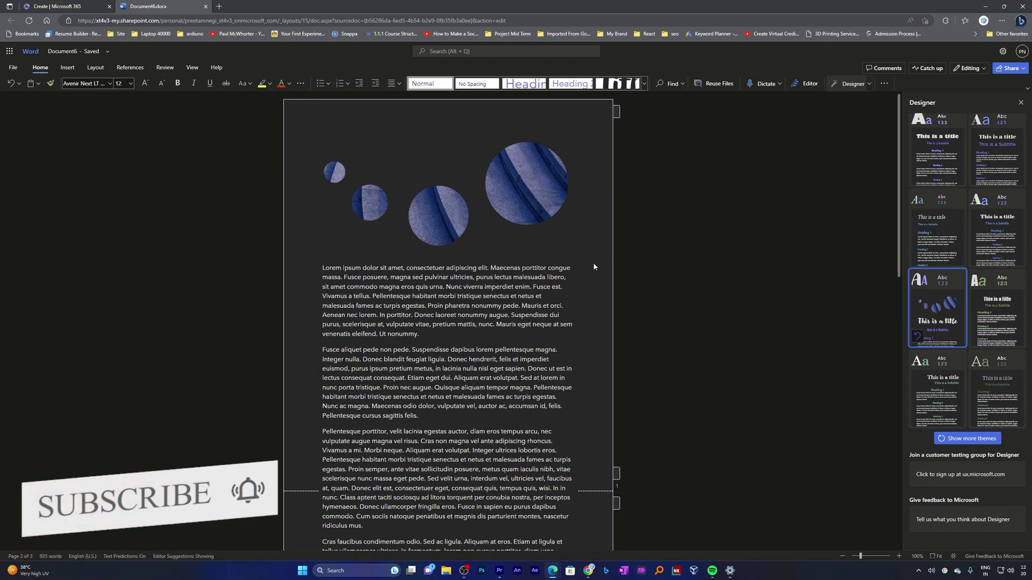
click(557, 246)
key(ctrl+a)
Step: Delete all content, apply the first Designer resume template, then open the File menu
key(BackSpace)
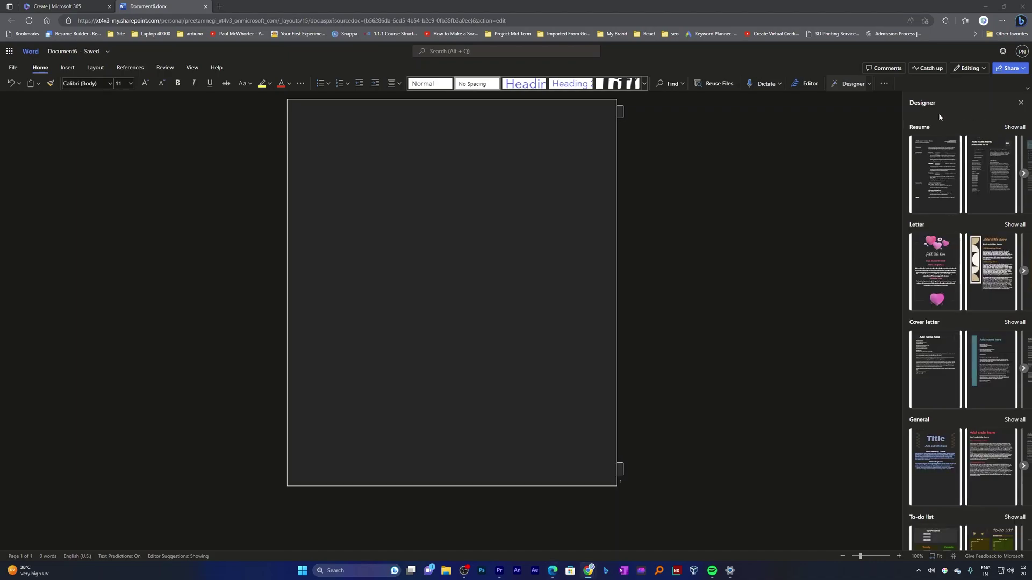
click(1024, 173)
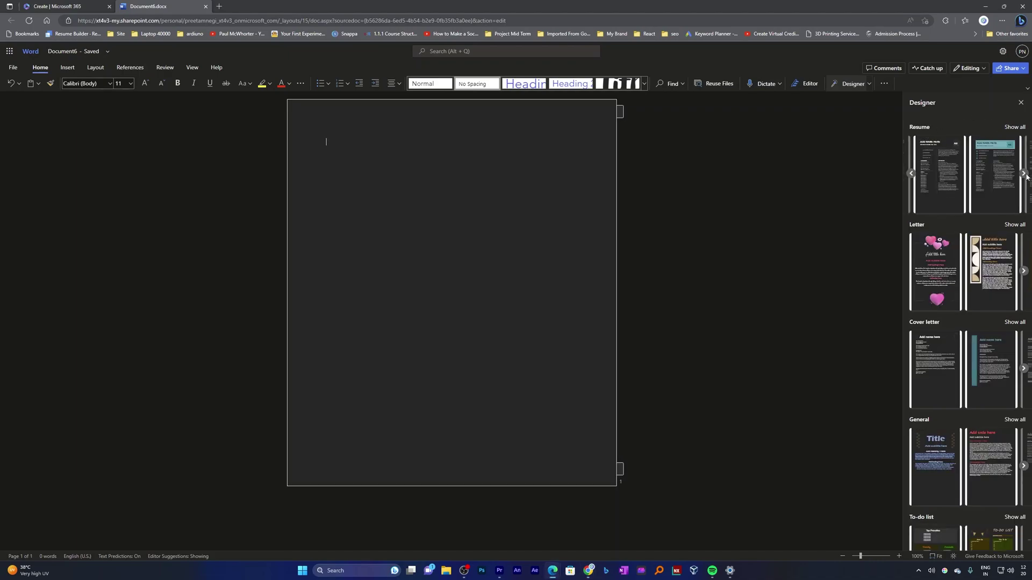
click(939, 175)
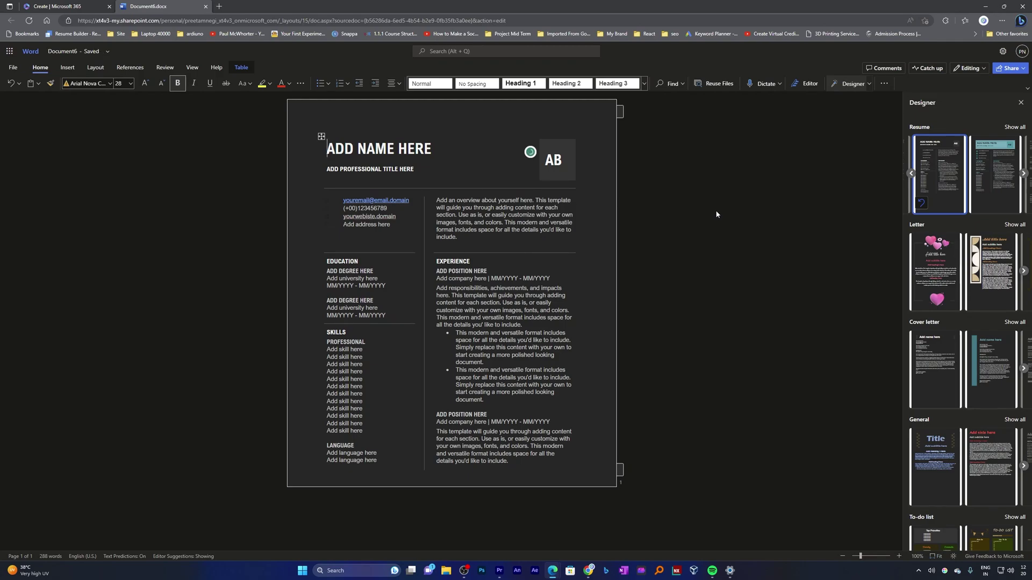
click(13, 68)
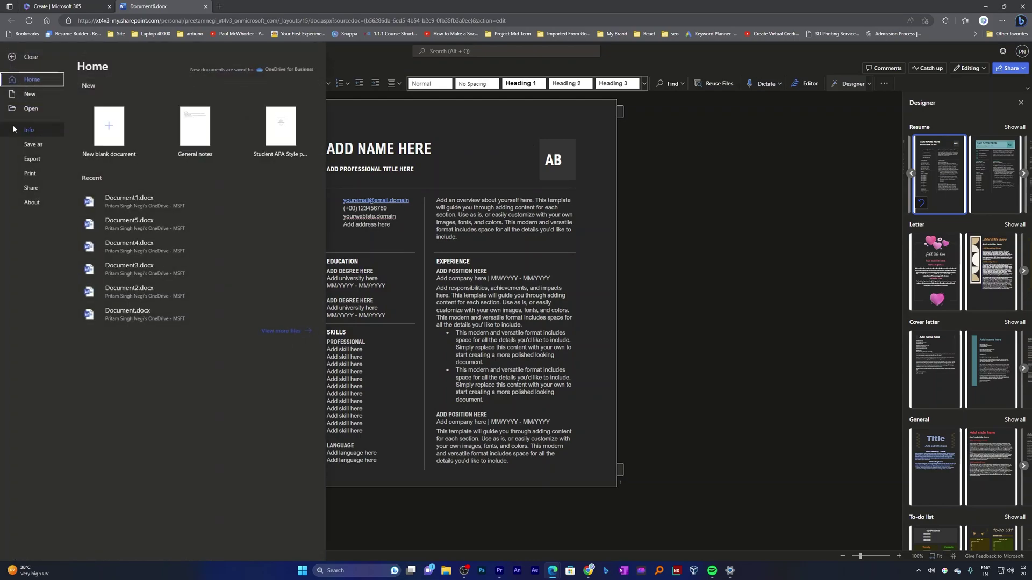
Step: View the New templates page, return to the document and apply the first suggested resume design
click(30, 94)
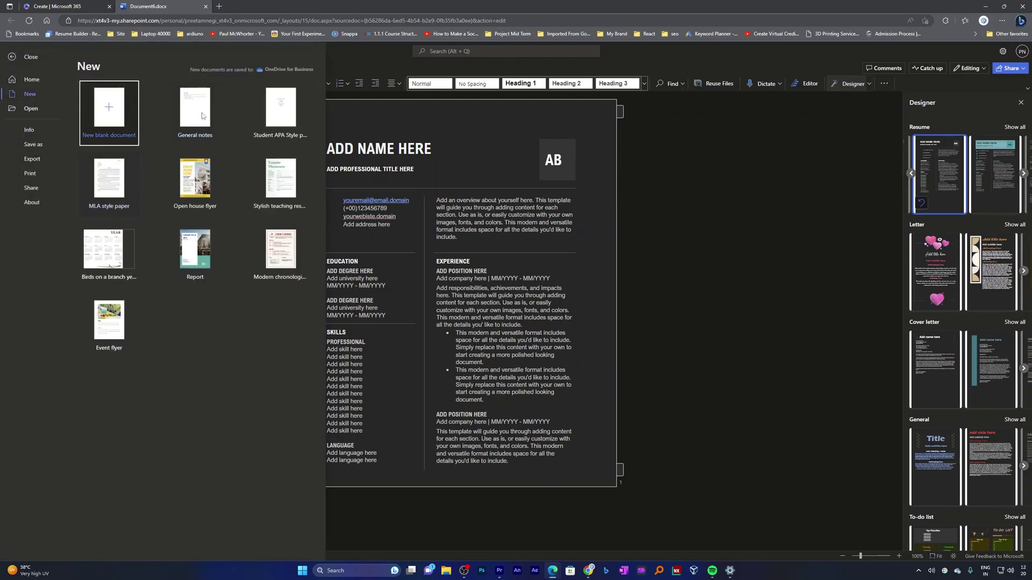
click(763, 233)
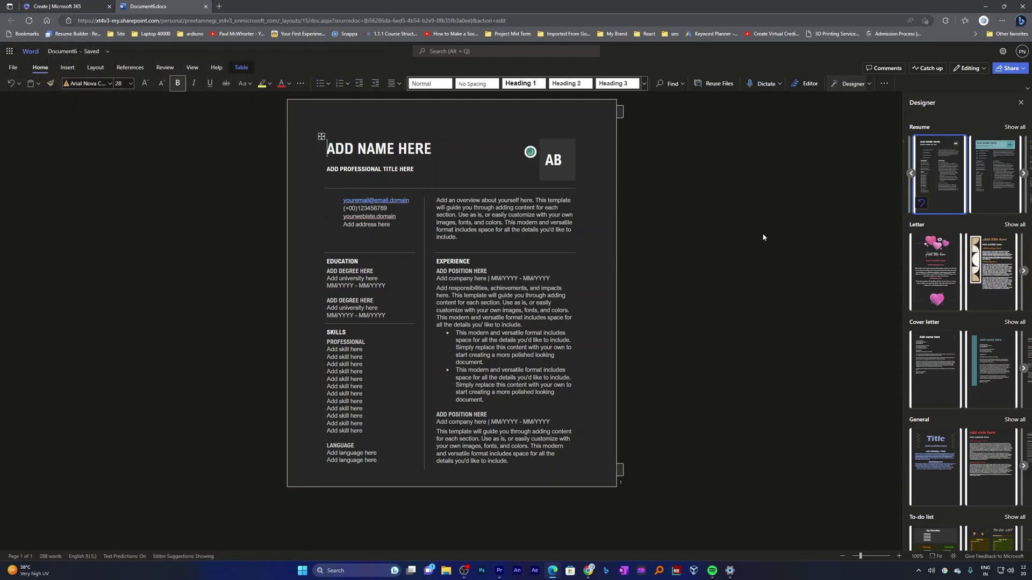
click(992, 164)
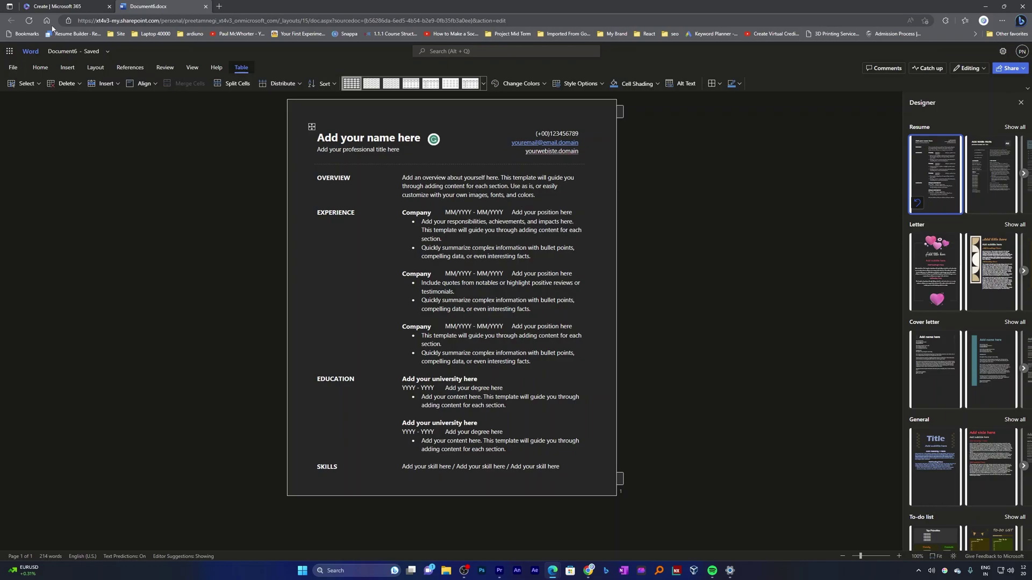
Step: Open Document1.docx from the Recent list and place the cursor in its first heading
click(13, 67)
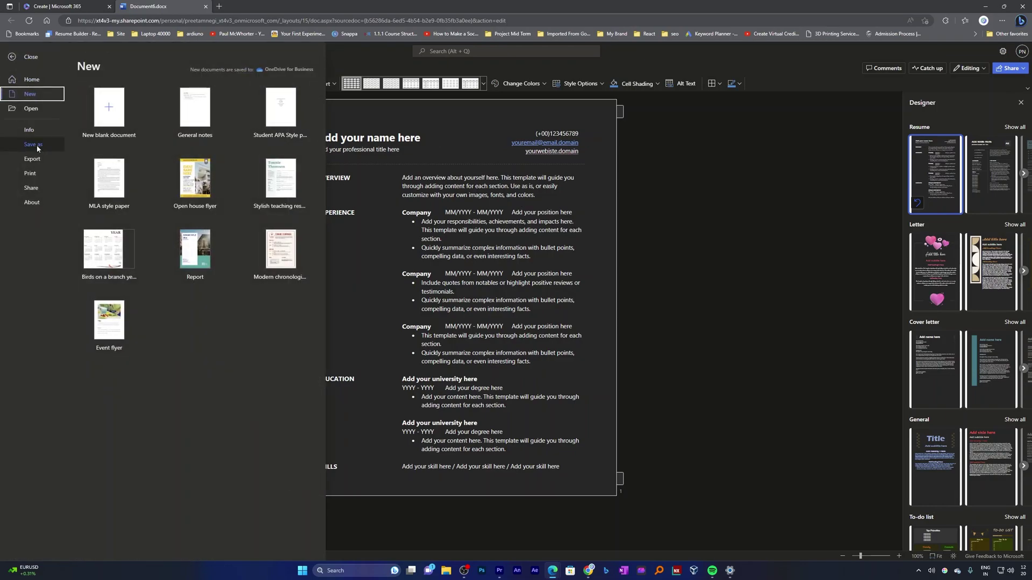
click(36, 108)
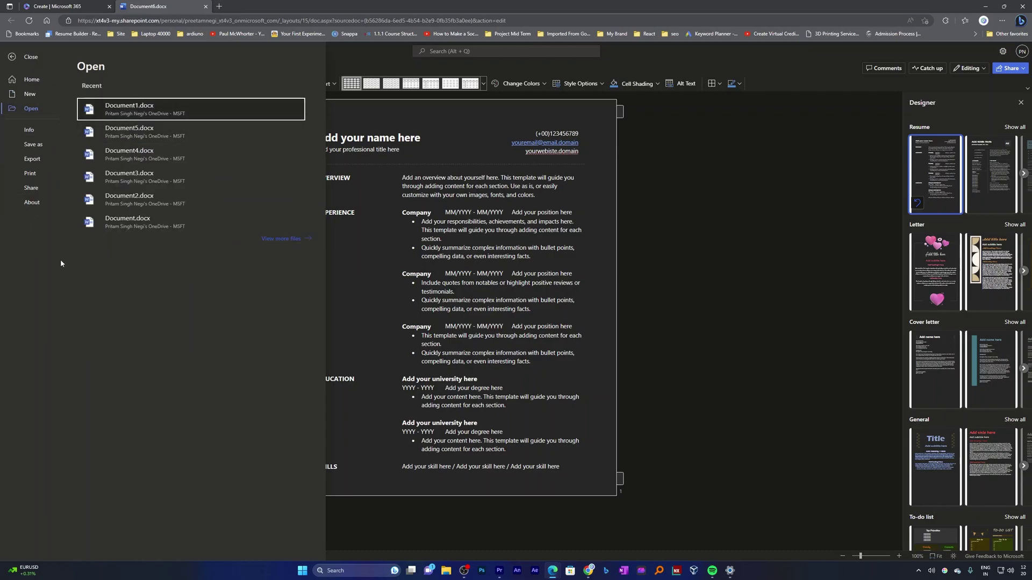
click(160, 111)
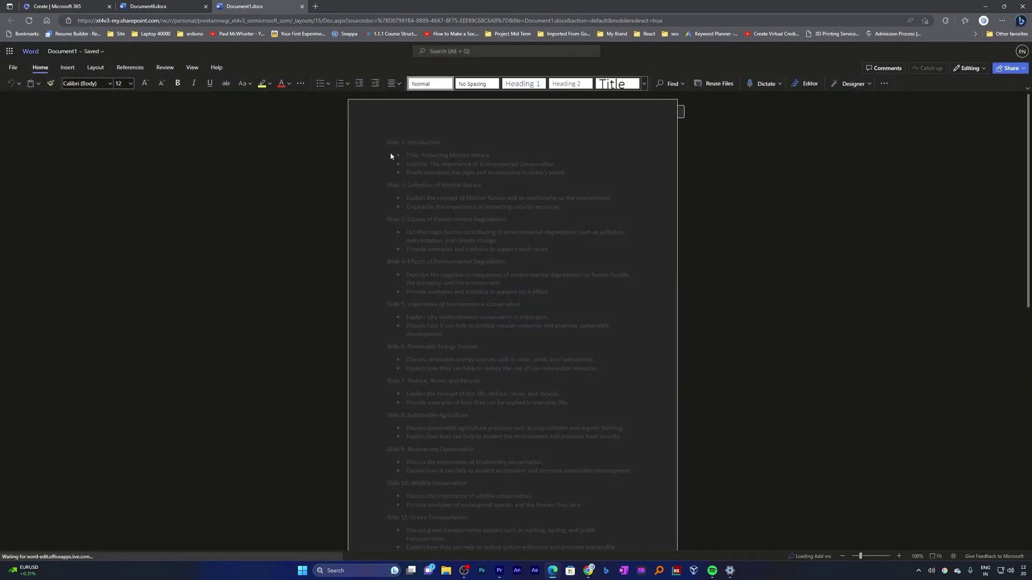
click(378, 137)
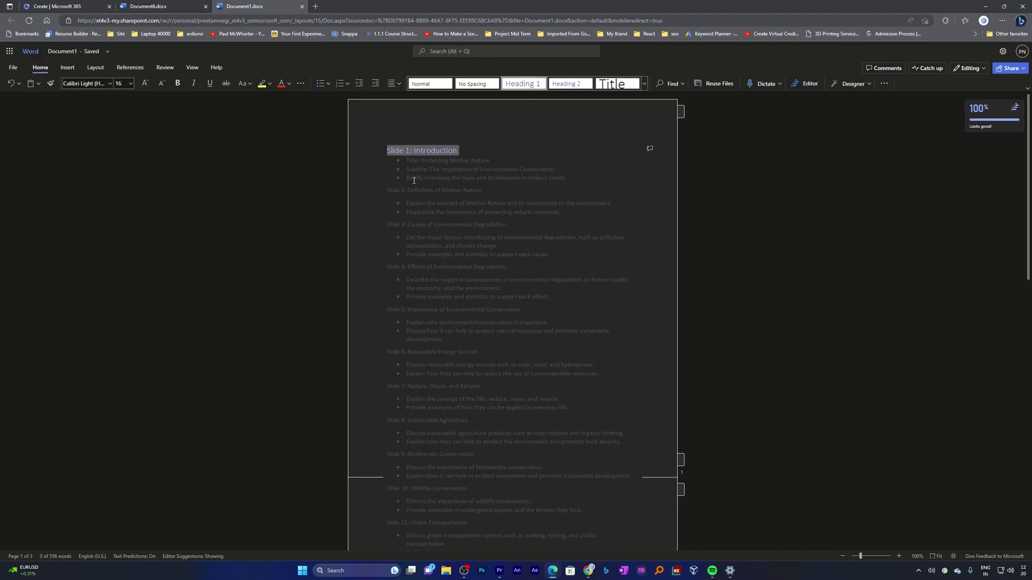
Step: Type the title 'Demo of office designer' above Slide 1: Introduction and open Designer
click(413, 139)
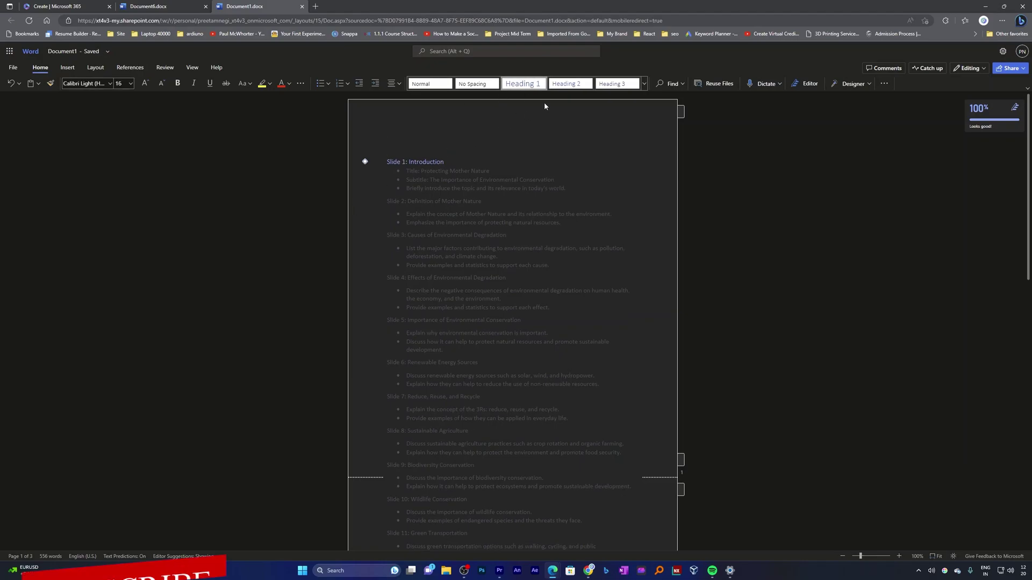
text(Demo)
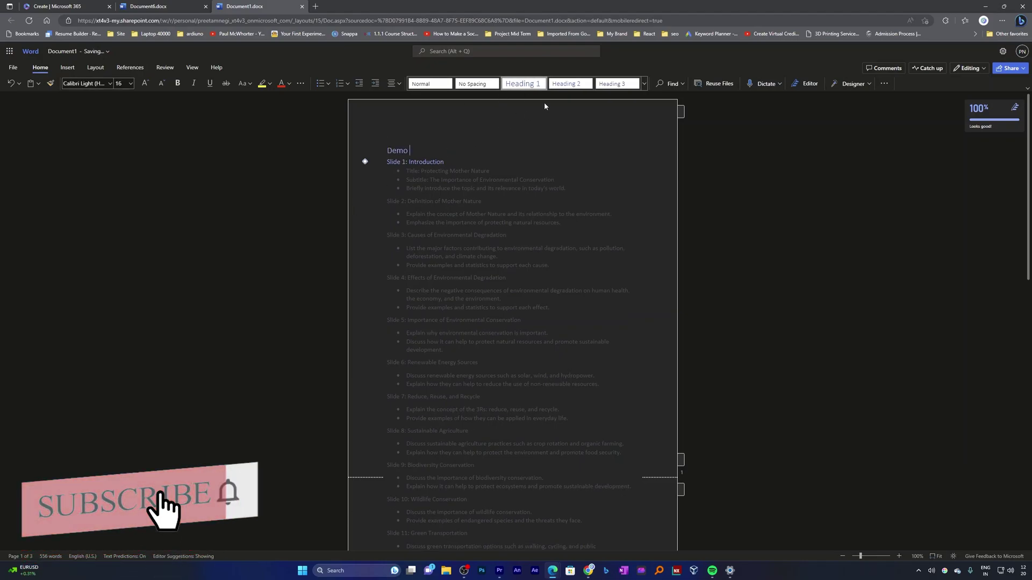
text( of office designer)
key(Down)
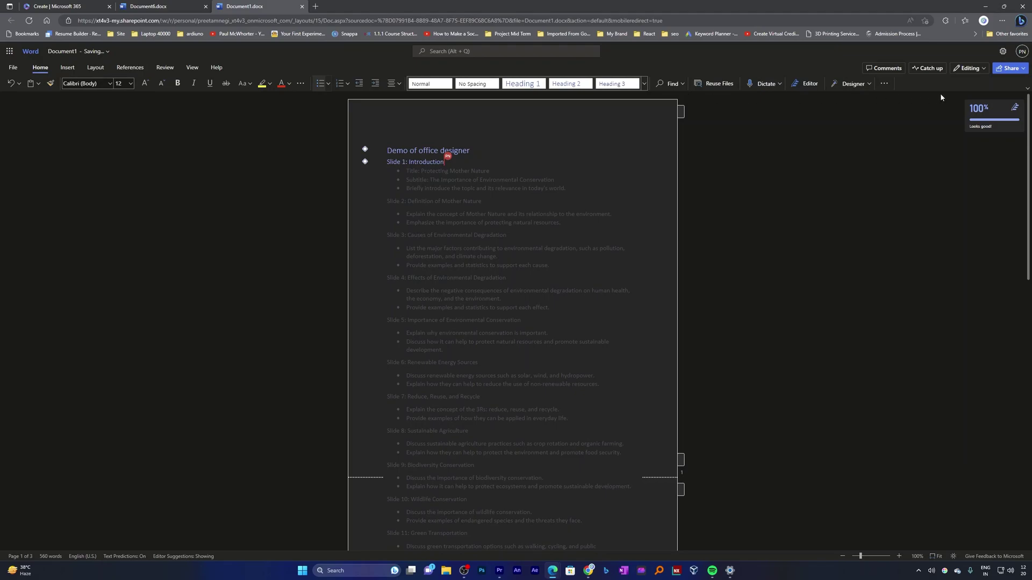
click(853, 84)
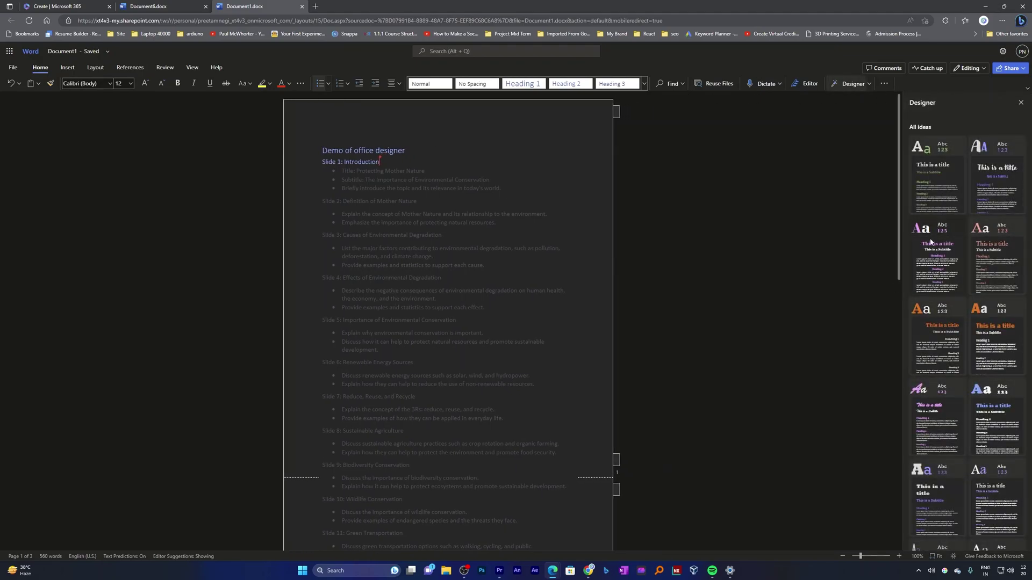
Step: Apply the first Designer idea, then switch to the large bold orange-heading design
scroll(947, 346, down, 10)
scroll(948, 268, up, 10)
click(951, 186)
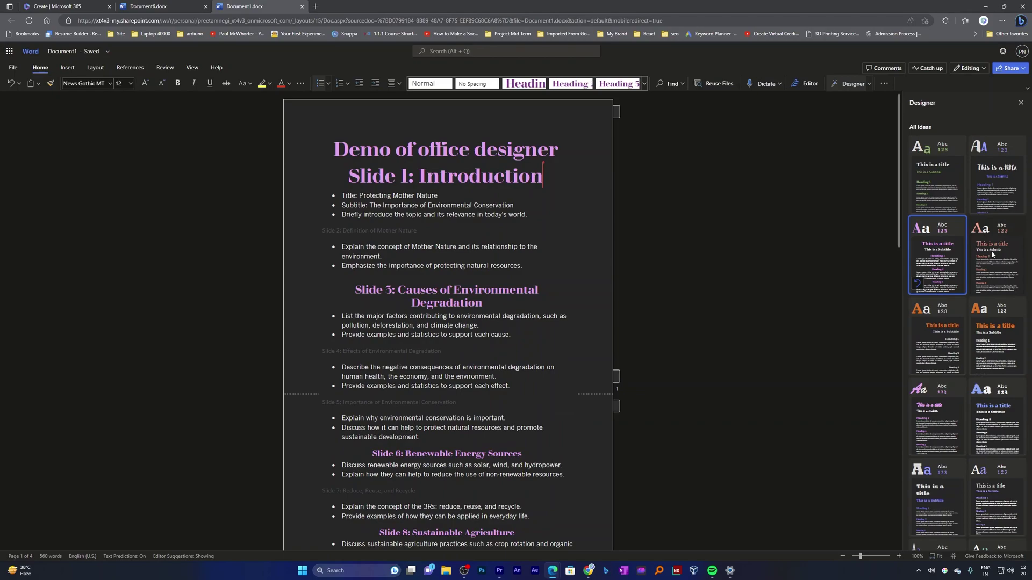
scroll(983, 268, down, 1)
click(989, 277)
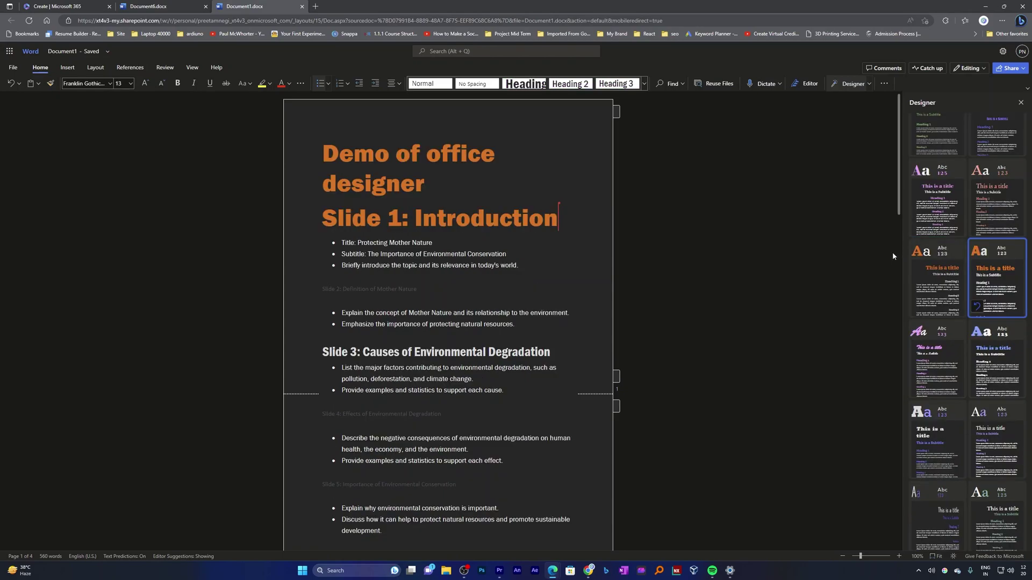
Step: Turn off Dark Mode in the View tab to show a white page
click(193, 68)
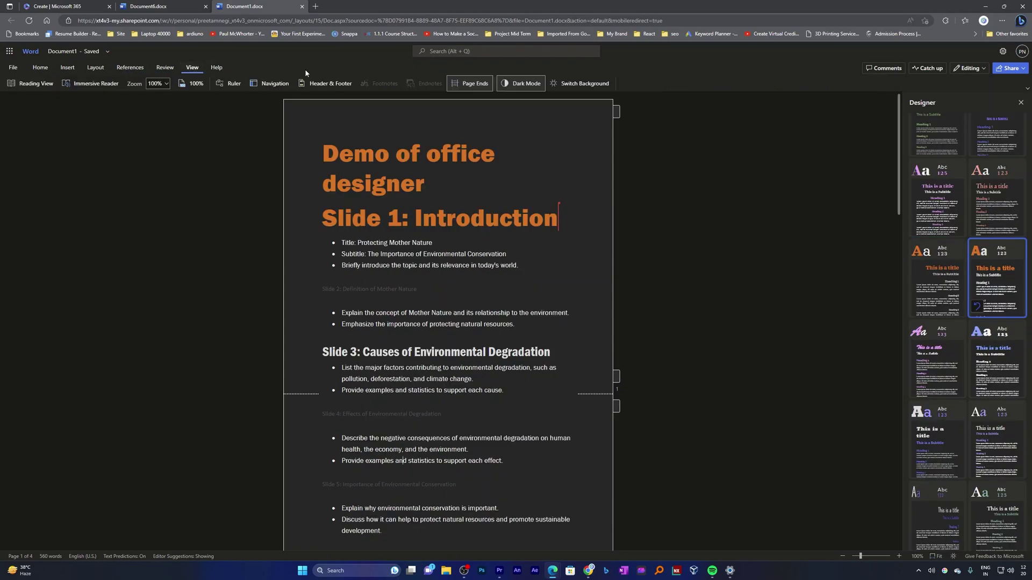
click(508, 82)
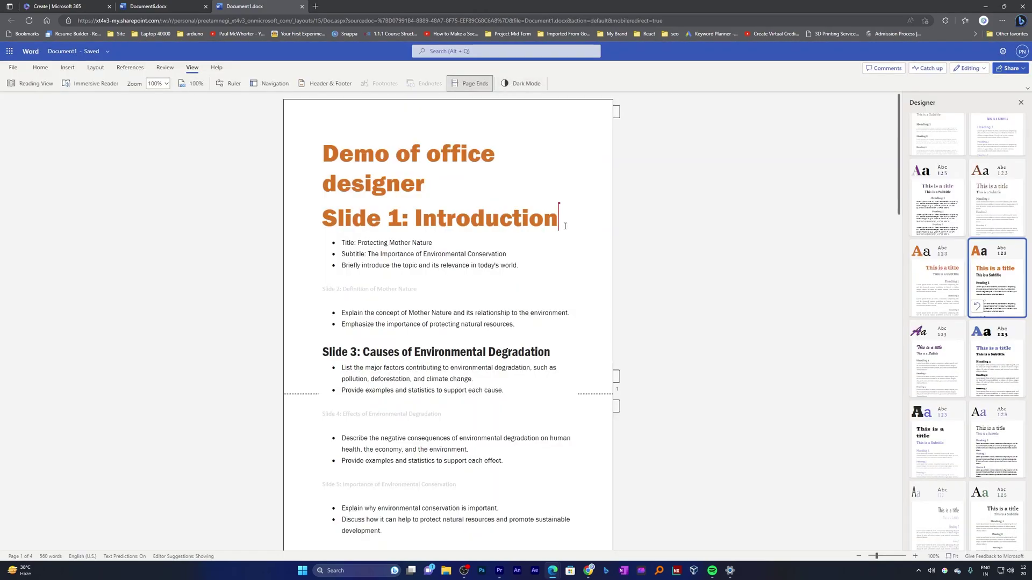
scroll(519, 282, down, 2)
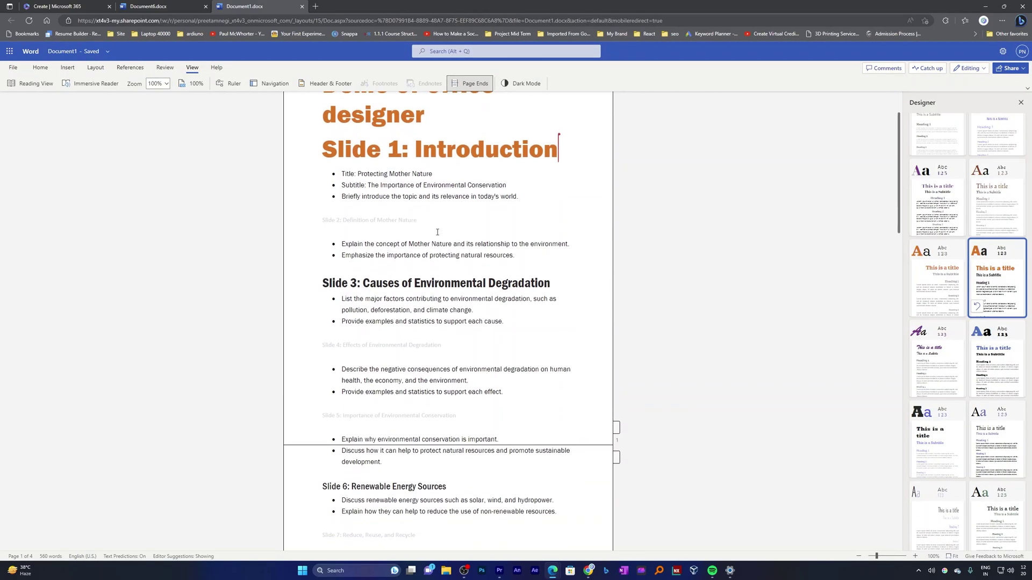
click(792, 325)
Step: Try blue-heading, centered serif and bold slab-serif themes, then load more Designer themes
click(1003, 367)
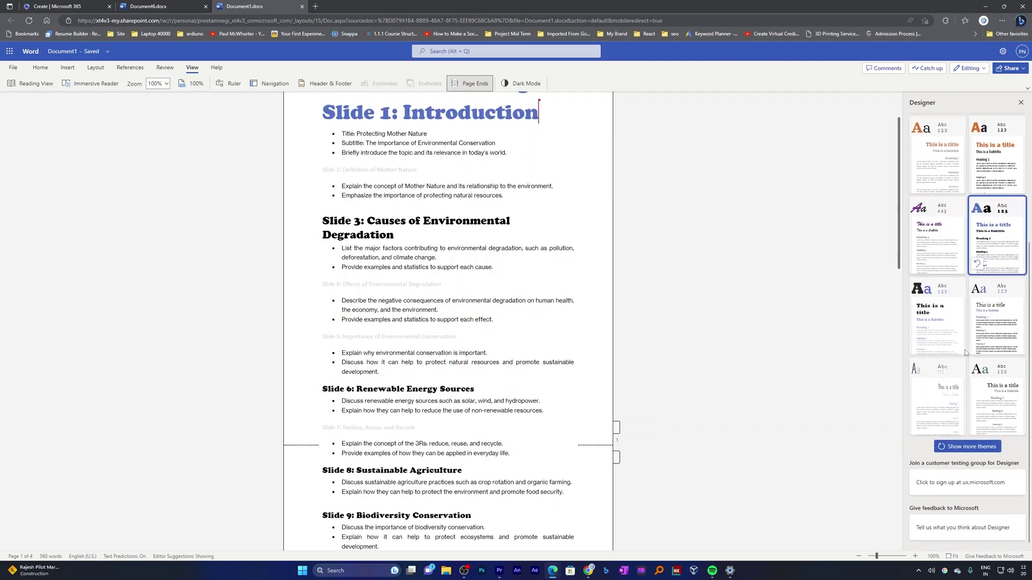
click(970, 376)
click(941, 317)
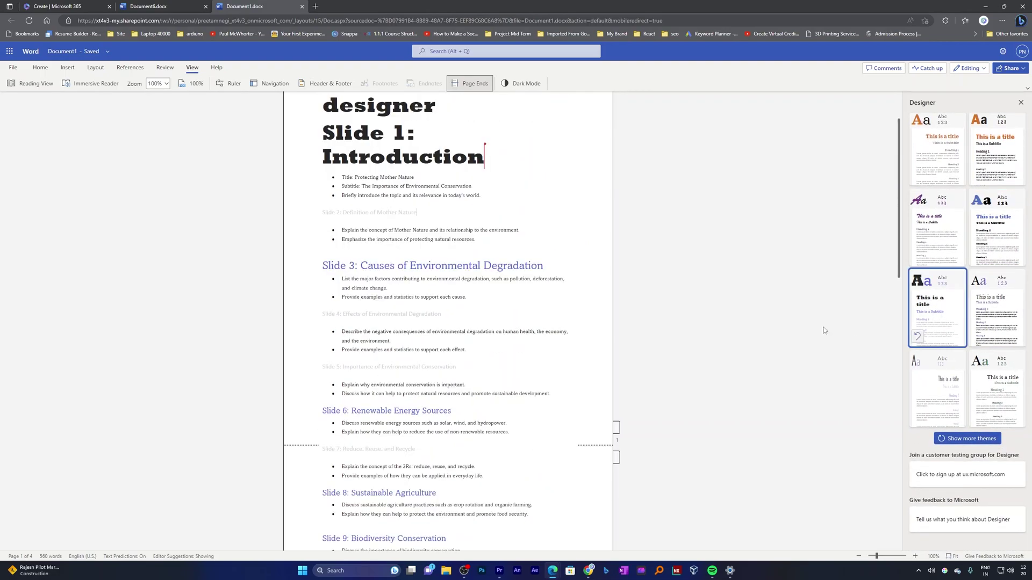
scroll(509, 254, up, 2)
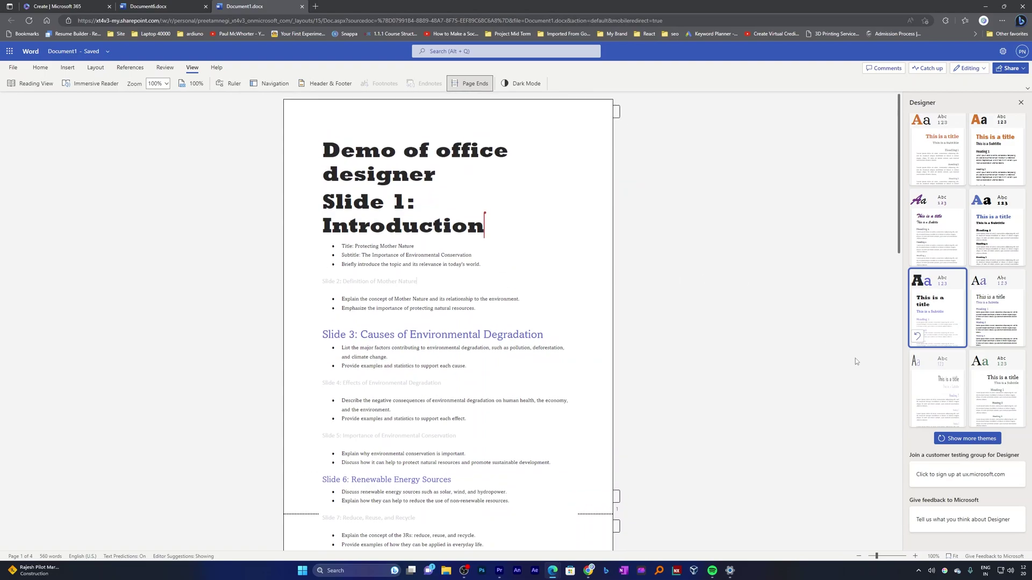
click(952, 439)
scroll(958, 343, down, 4)
Step: Try the bold sans, tree and uppercase Designer themes, then apply the orange banner theme
click(947, 221)
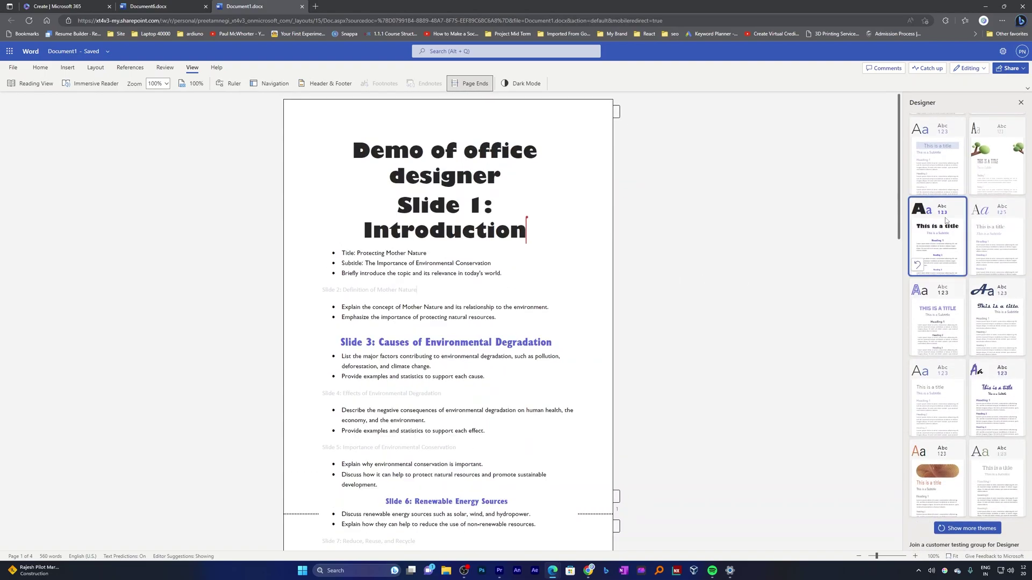
click(986, 167)
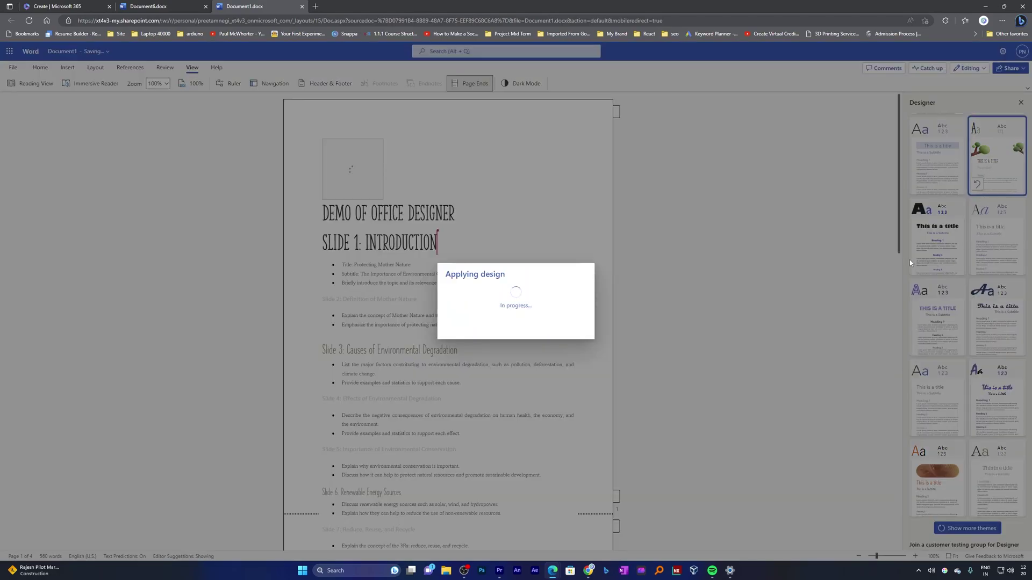
scroll(516, 284, down, 7)
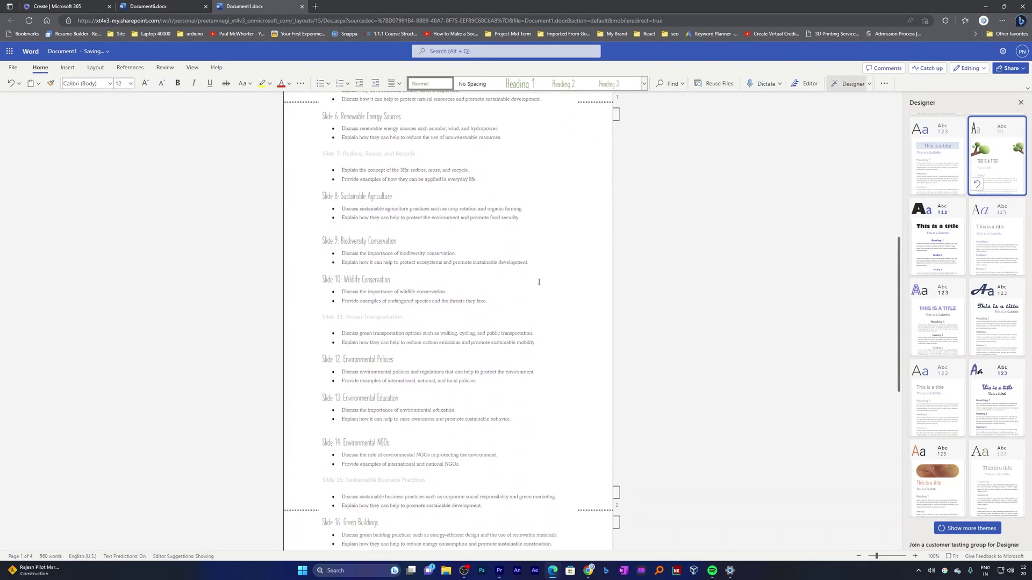
scroll(538, 281, down, 8)
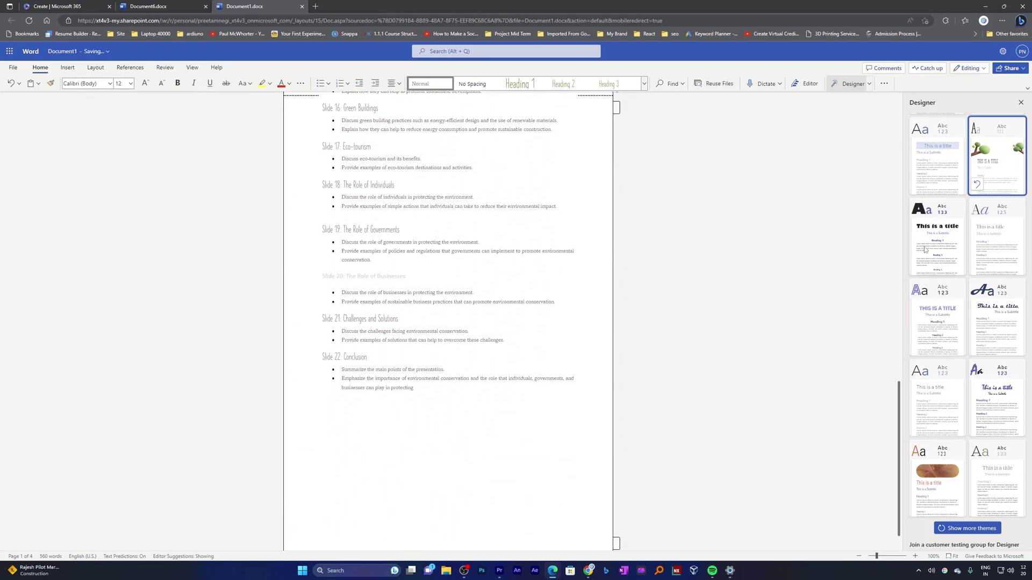
click(953, 302)
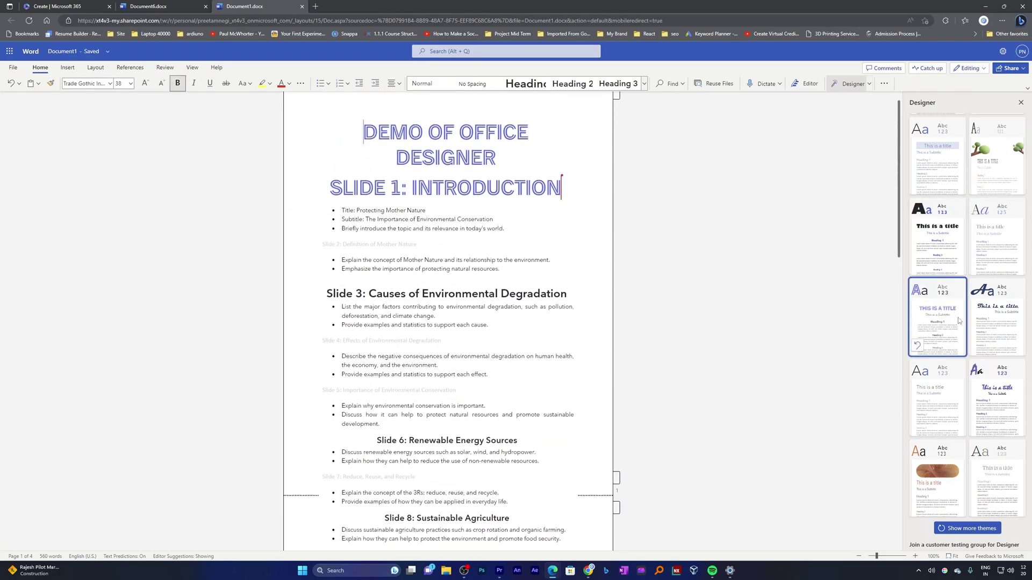
click(935, 464)
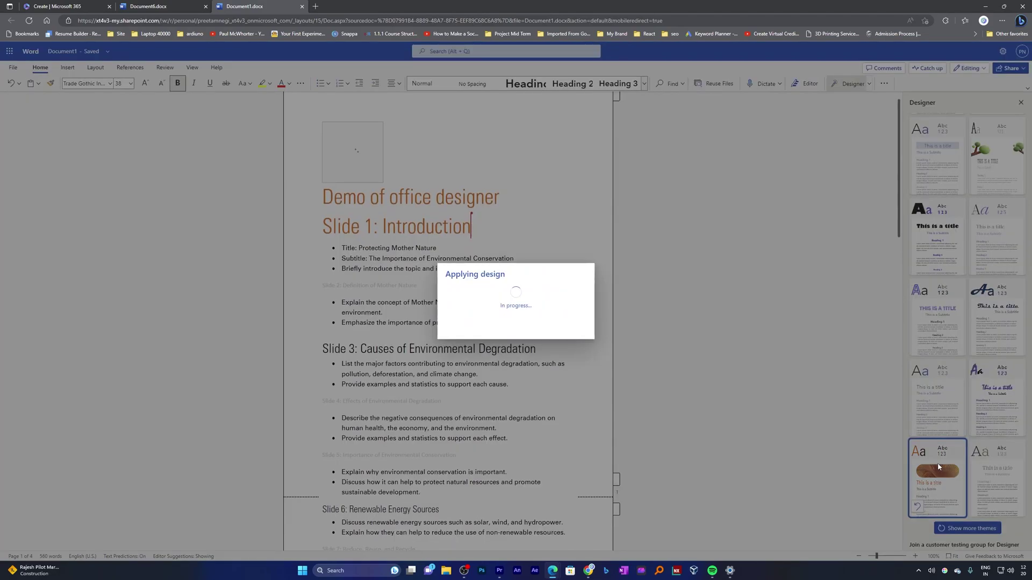